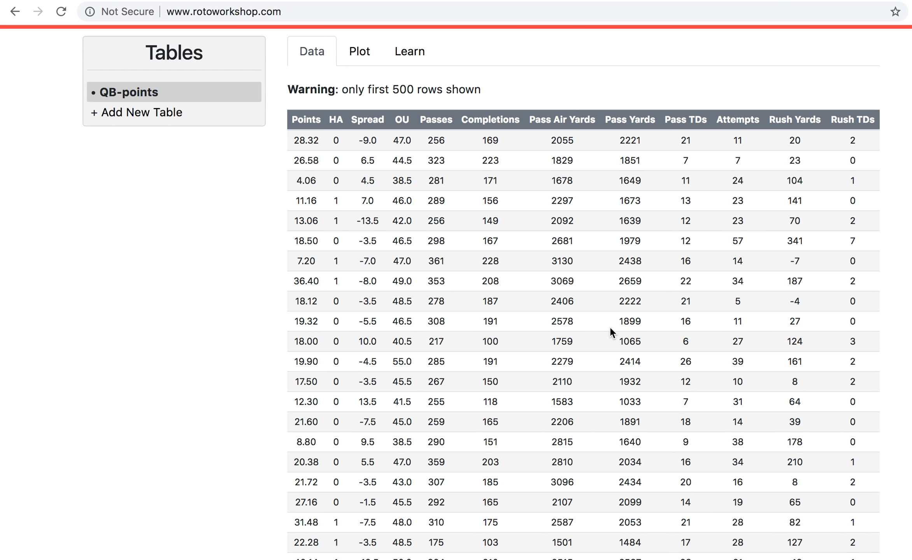
# Train a Linear Regression model on the QB-points table with Points as the column to learn.
pyautogui.scroll(2, 610, 330)
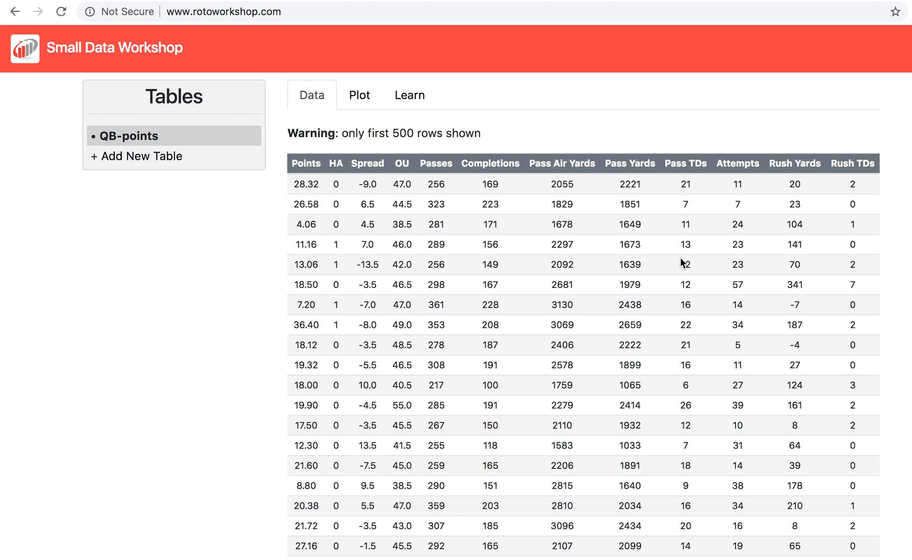
pyautogui.scroll(-1, 682, 264)
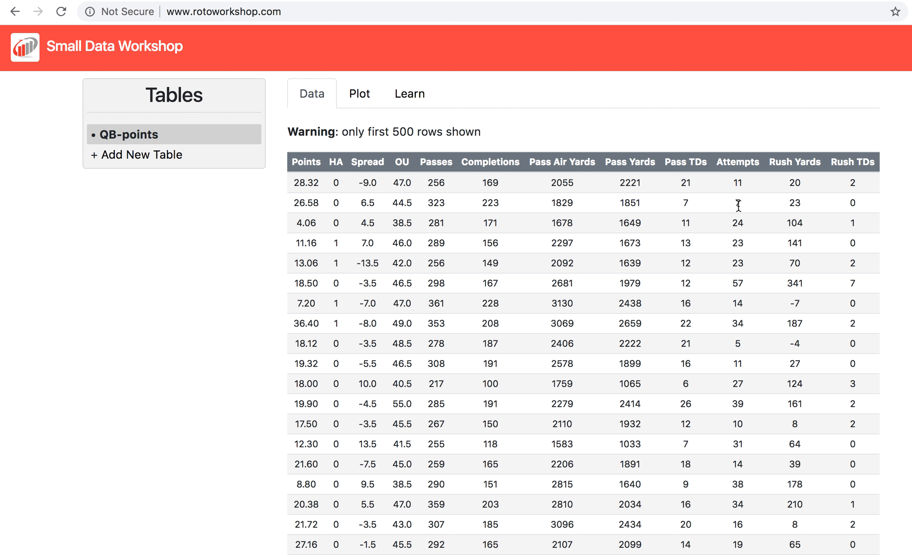
pyautogui.scroll(-3, 439, 226)
pyautogui.scroll(3, 432, 163)
pyautogui.click(414, 104)
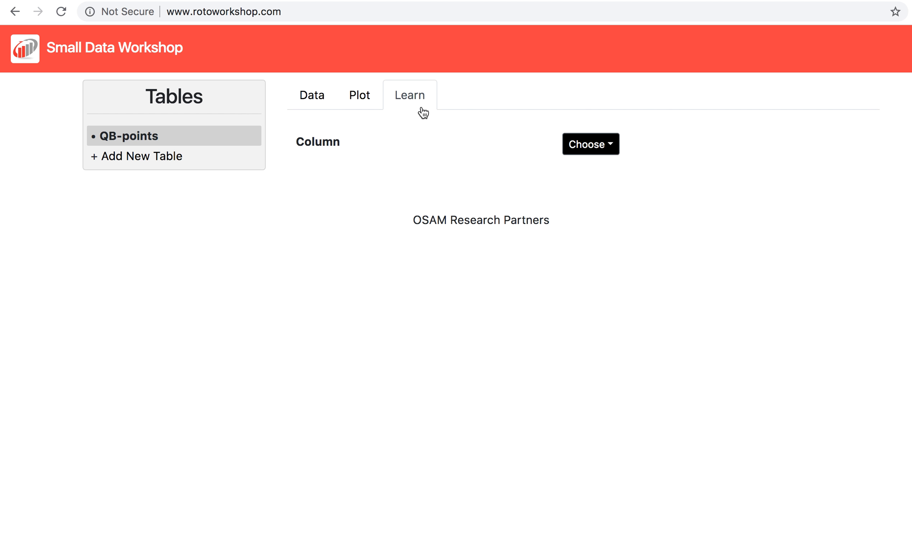
pyautogui.click(590, 151)
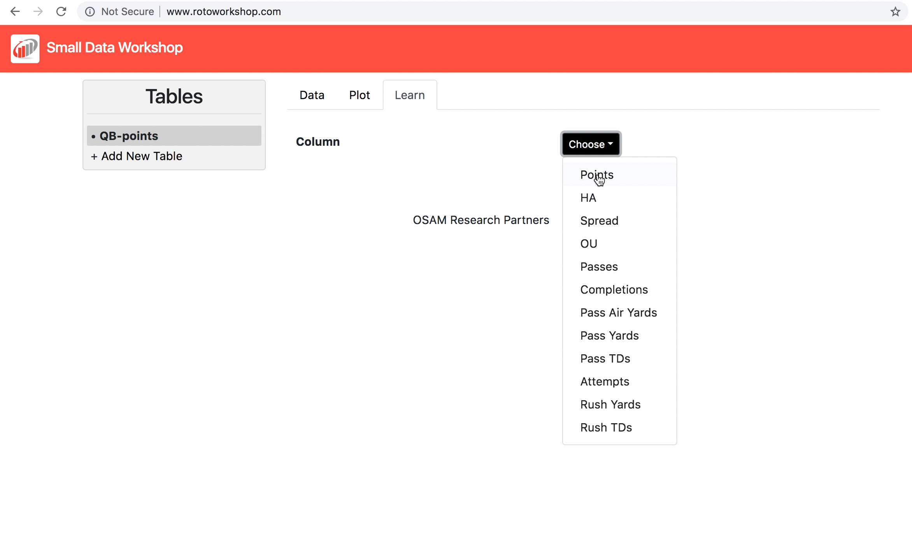
pyautogui.click(599, 179)
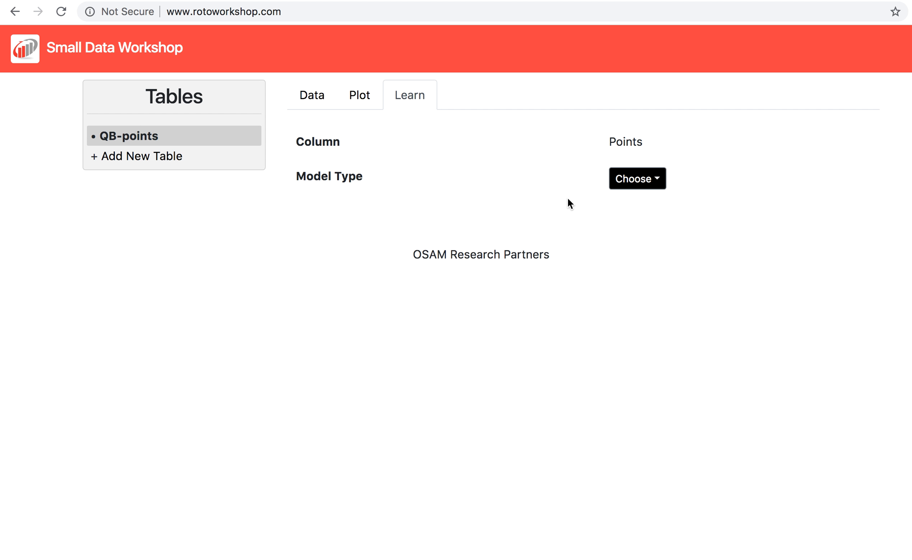
pyautogui.click(638, 185)
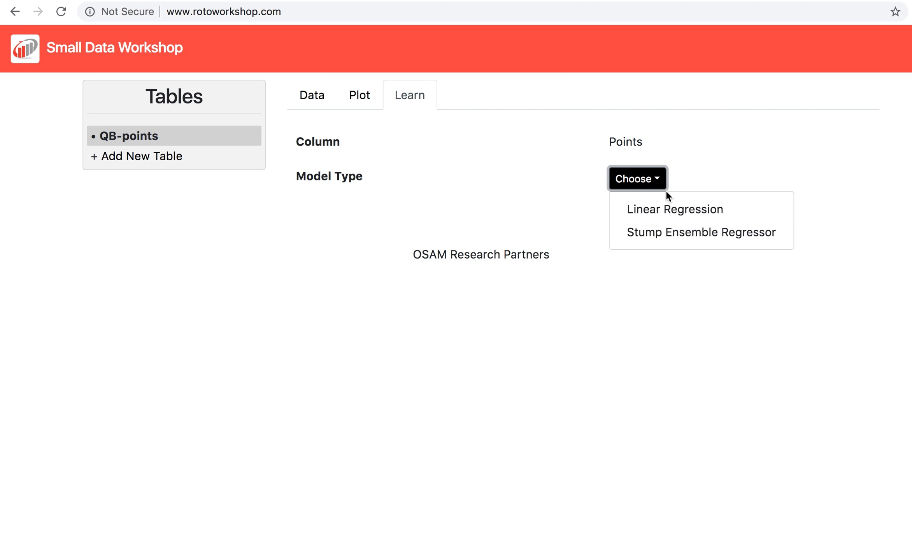
pyautogui.click(662, 212)
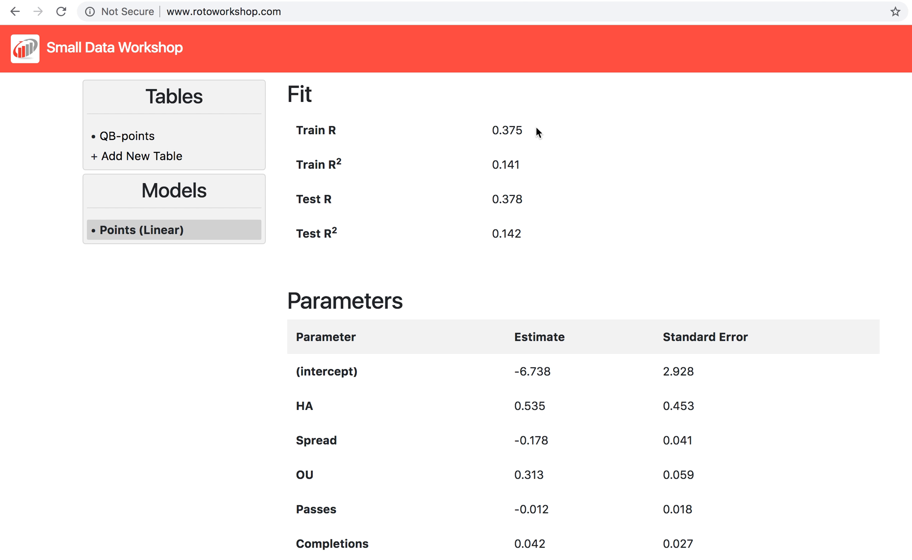
# Examine the linear model's train and test fit and its parameter estimates with their standard errors.
pyautogui.scroll(-2, 534, 223)
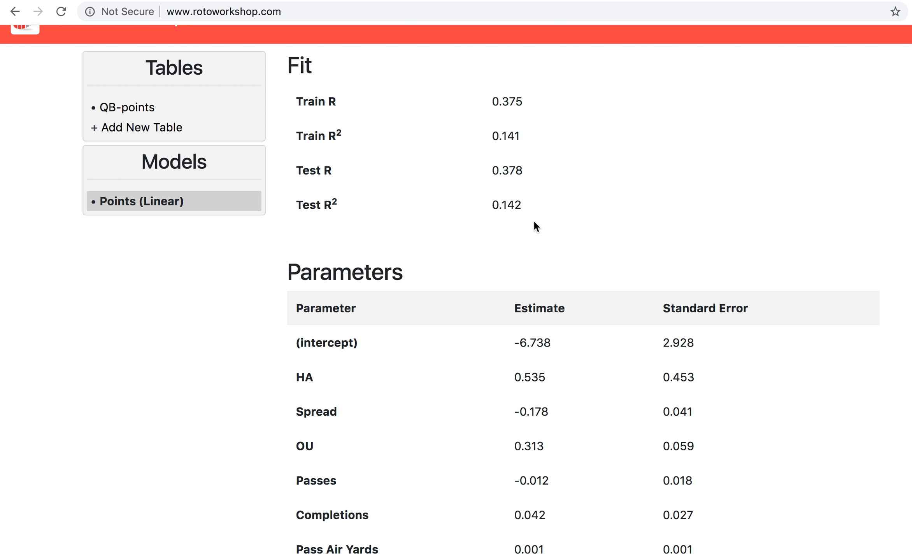
pyautogui.scroll(1, 534, 223)
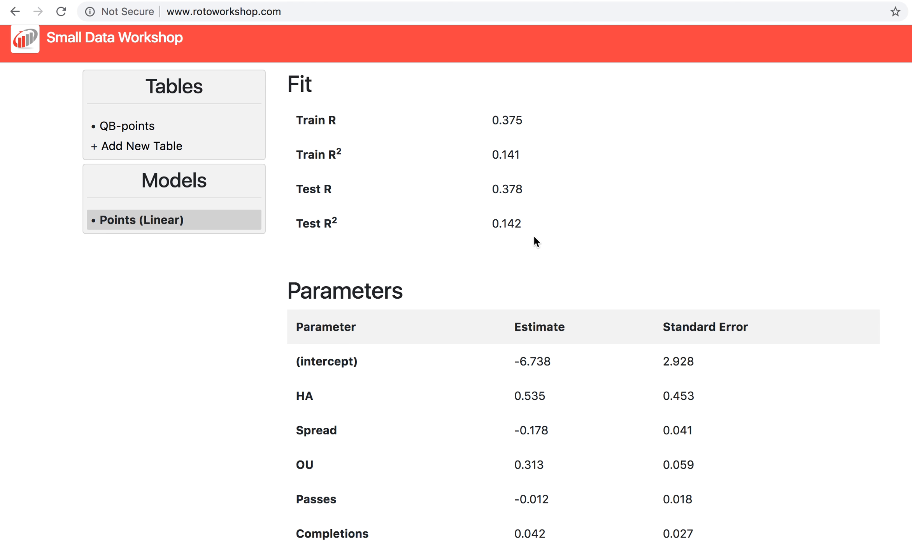
pyautogui.scroll(1, 533, 237)
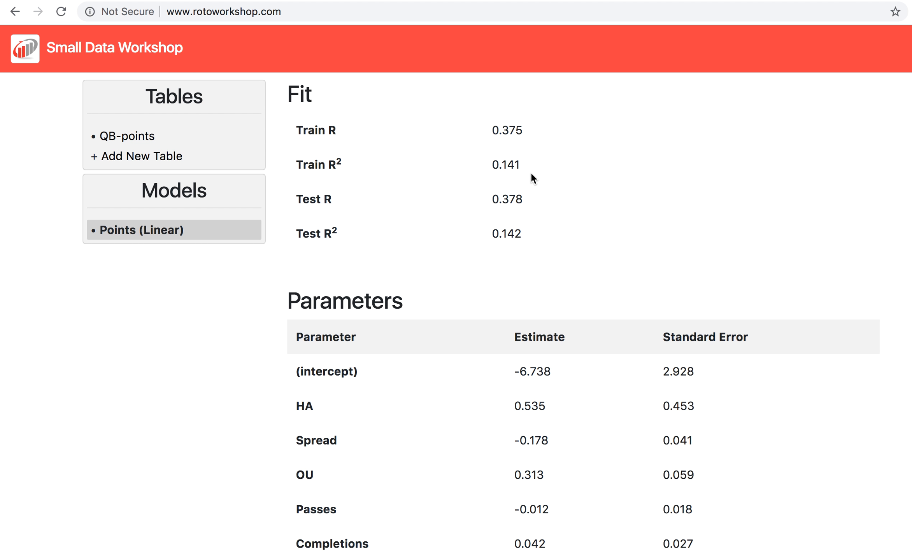
pyautogui.scroll(-5, 539, 261)
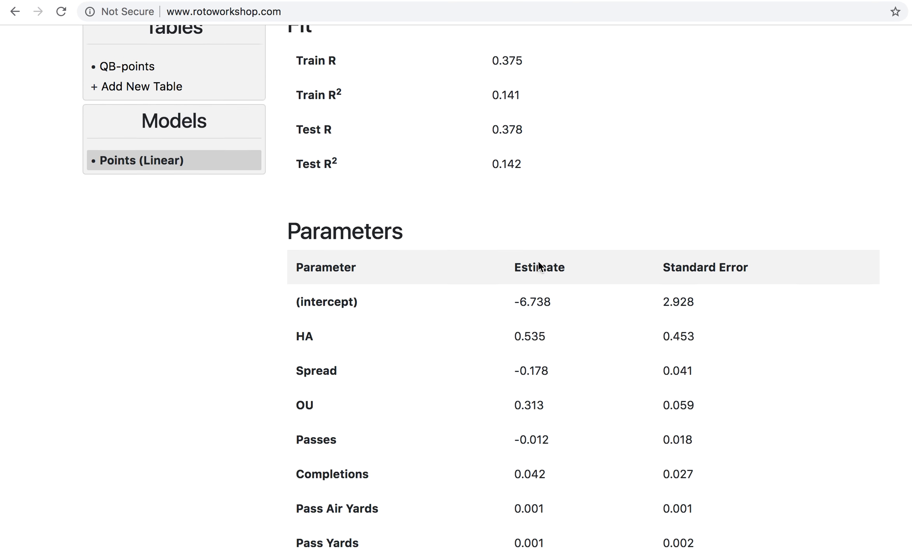
pyautogui.scroll(1, 539, 262)
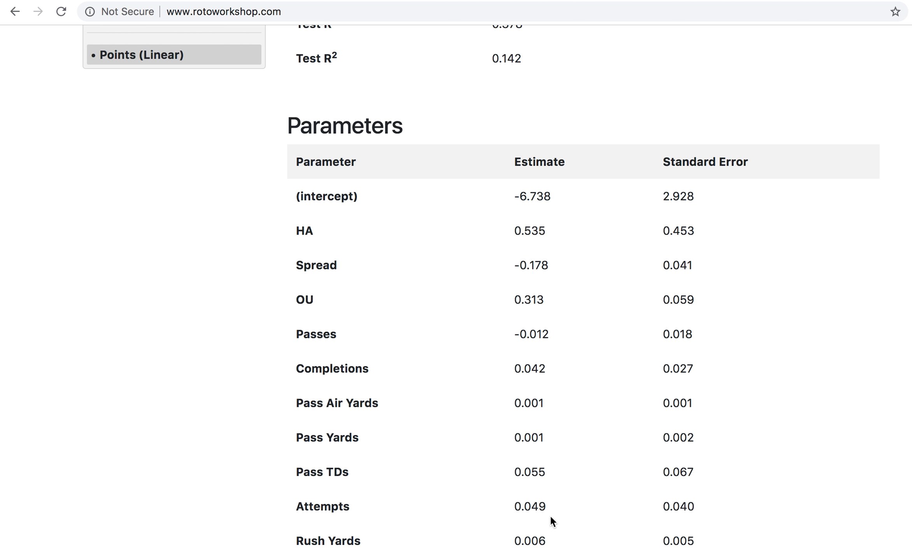
pyautogui.scroll(-1, 559, 532)
pyautogui.scroll(2, 560, 517)
pyautogui.scroll(-1, 565, 485)
pyautogui.scroll(10, 554, 503)
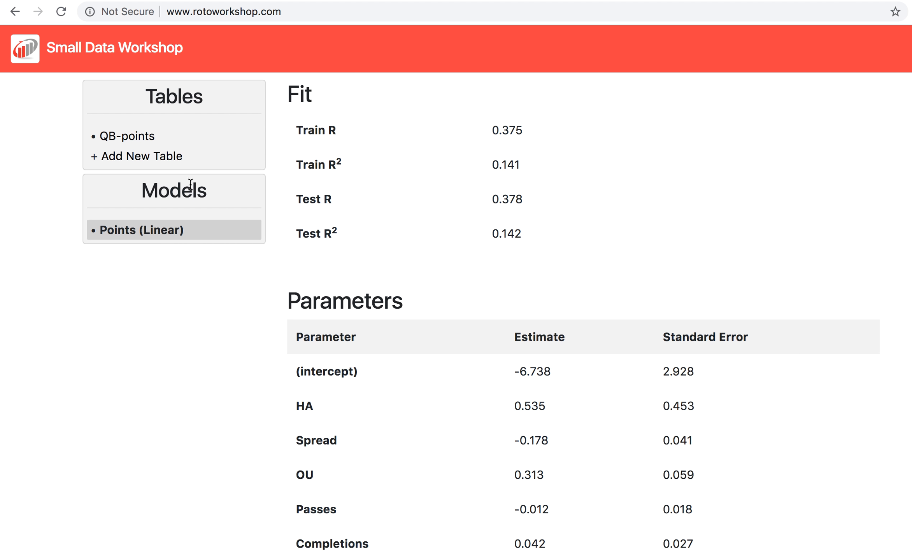
# Import QB-2018-14.csv from the NFL Data folder as a new table.
pyautogui.click(170, 166)
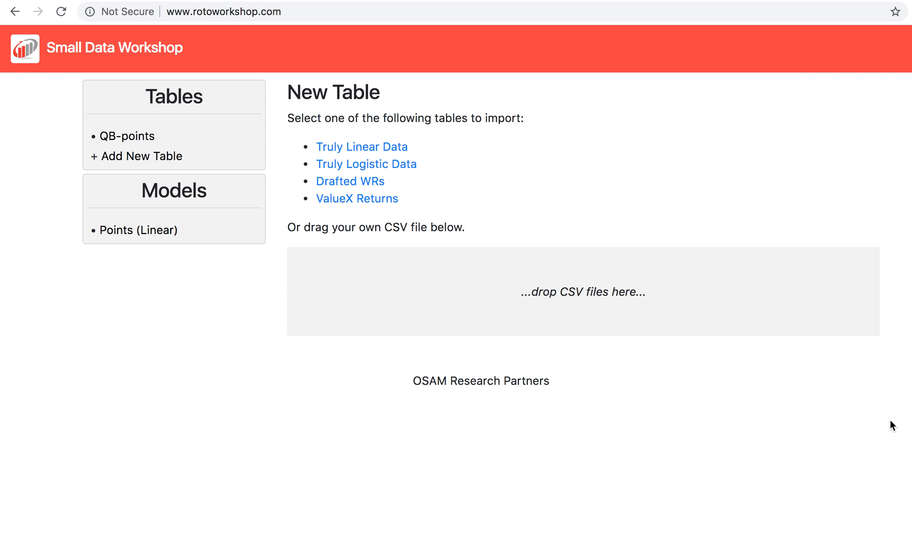
pyautogui.press('super+Tab')
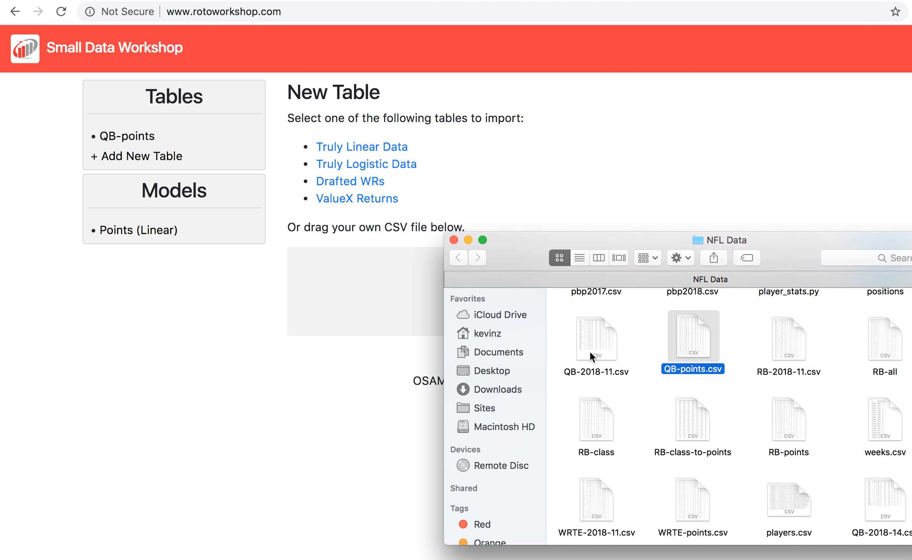
pyautogui.moveTo(881, 498); pyautogui.dragTo(355, 287)
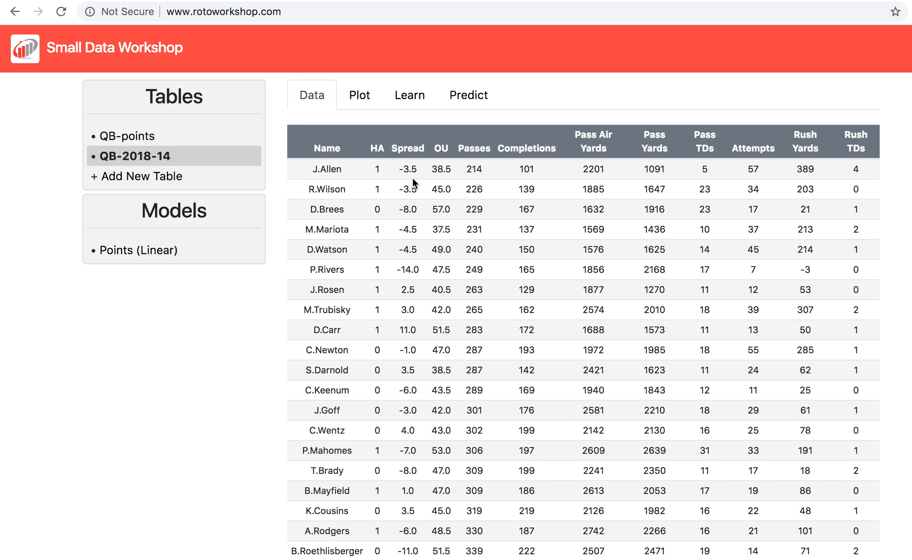
# Generate predictions for the QB-2018-14 table with the Points (Linear) model and sort them by Points from highest to lowest.
pyautogui.click(482, 102)
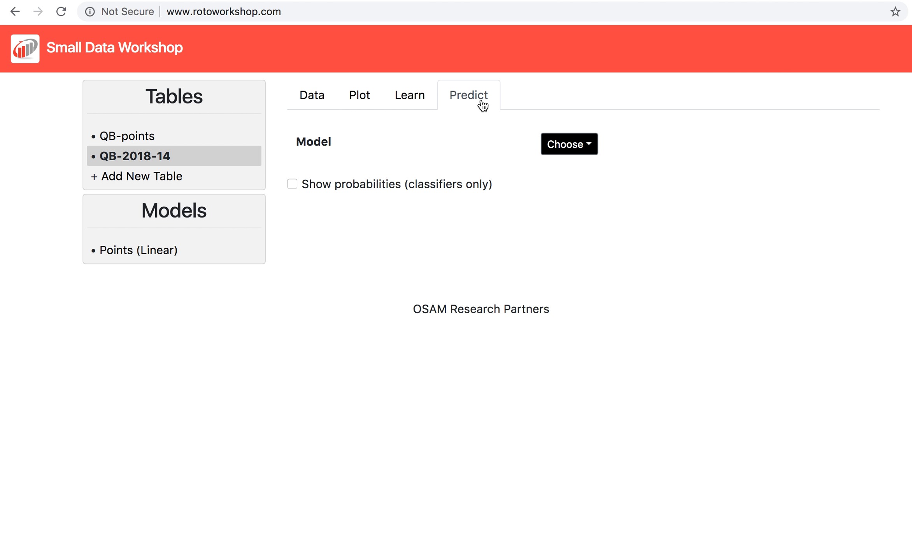
pyautogui.click(576, 148)
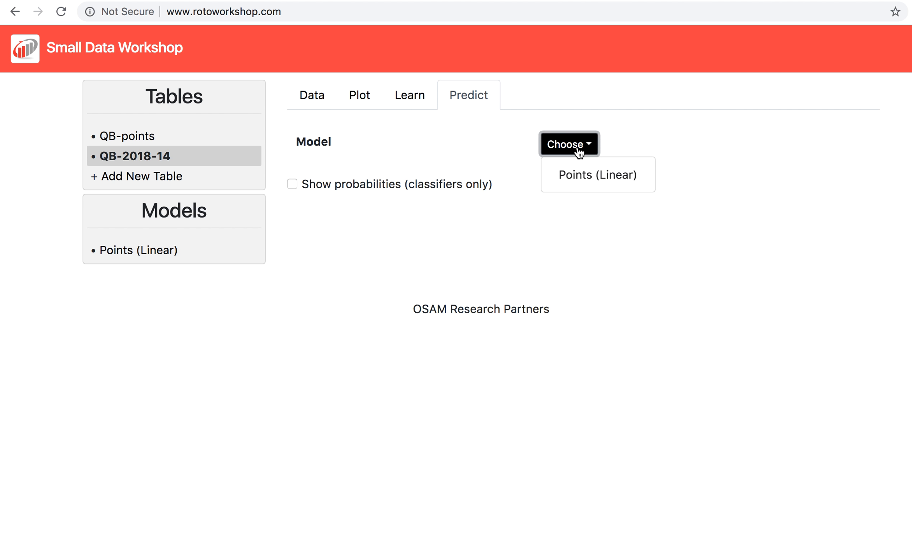
pyautogui.click(588, 178)
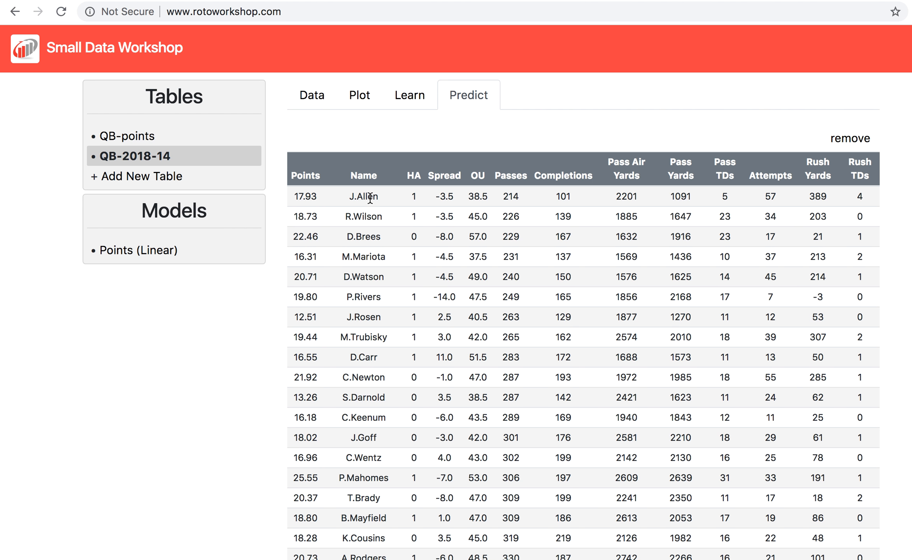
pyautogui.click(315, 178)
pyautogui.click(316, 177)
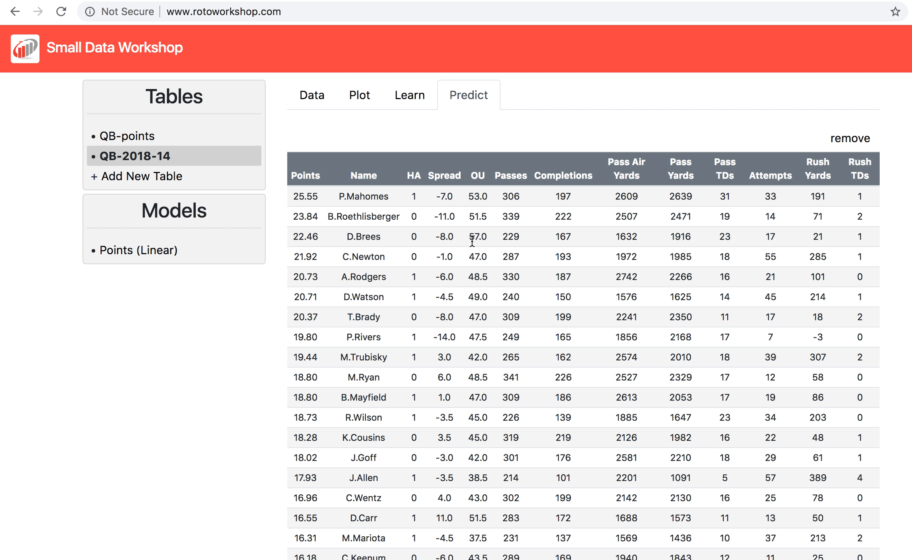
# Review the ranked quarterback predictions, comparing predicted points with spread, over/under and passing statistics.
pyautogui.scroll(-1, 499, 327)
pyautogui.scroll(1, 499, 326)
pyautogui.scroll(-1, 374, 243)
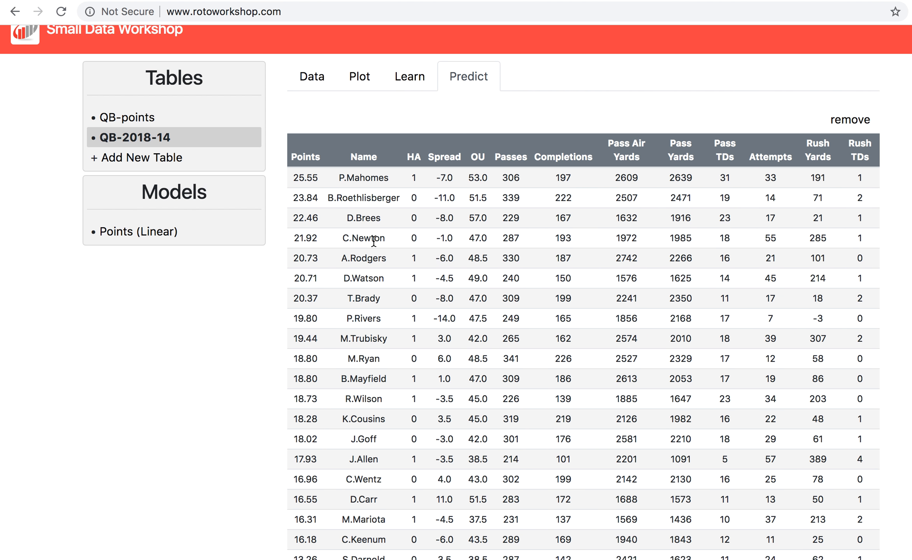
pyautogui.scroll(1, 374, 243)
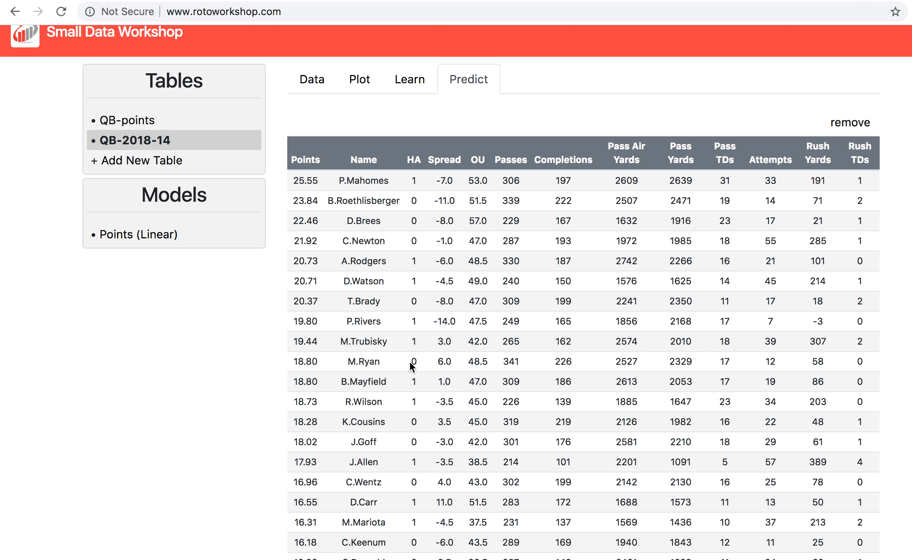
pyautogui.scroll(-1, 408, 389)
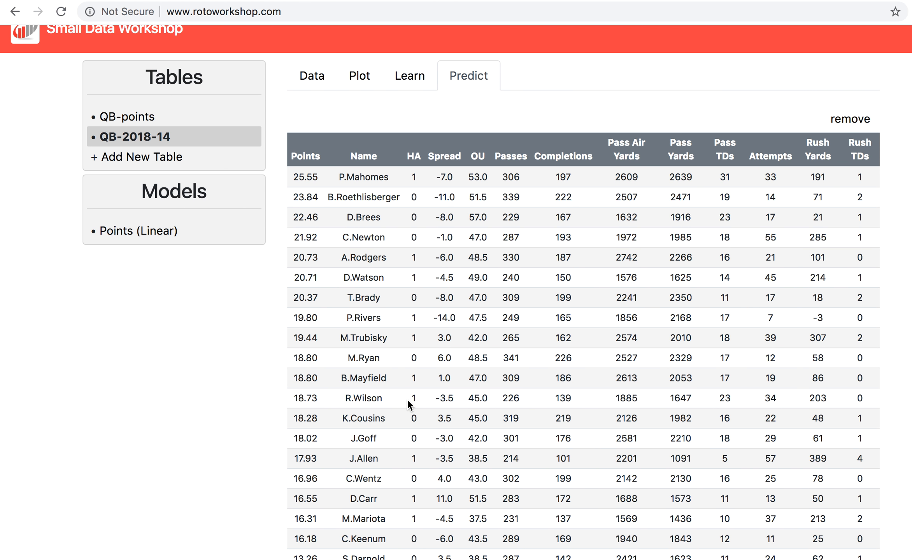
pyautogui.scroll(1, 407, 402)
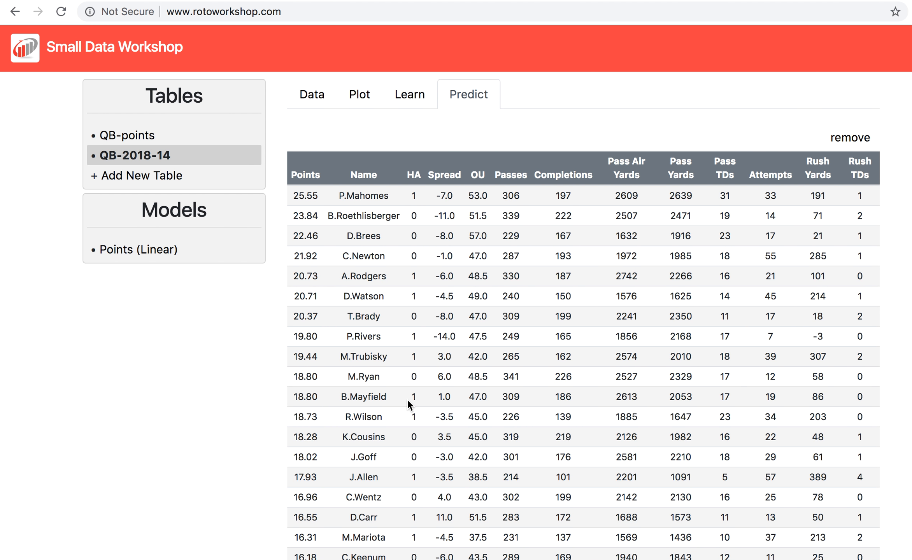
pyautogui.scroll(-1, 410, 405)
pyautogui.scroll(1, 407, 399)
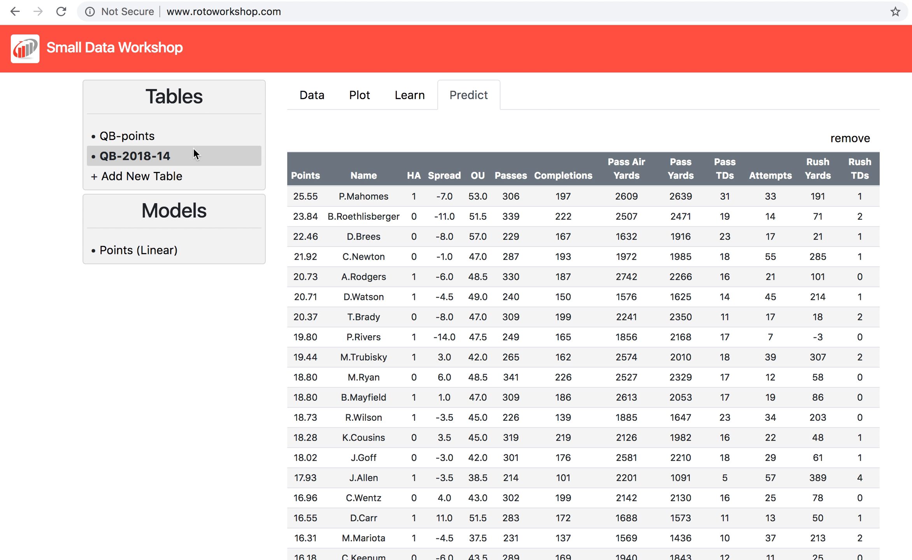
# Train a Stump Ensemble Regressor on the QB-points table with Points as the column to learn.
pyautogui.click(152, 137)
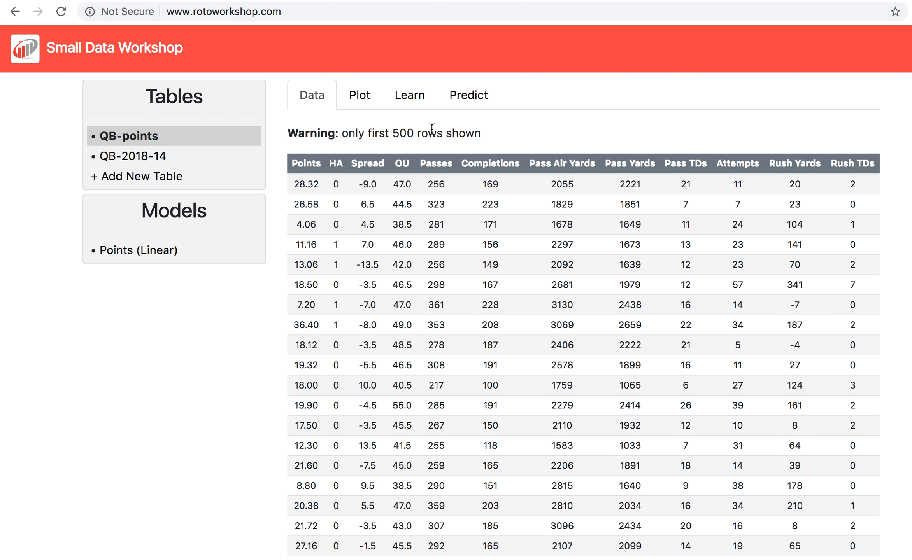
pyautogui.click(407, 94)
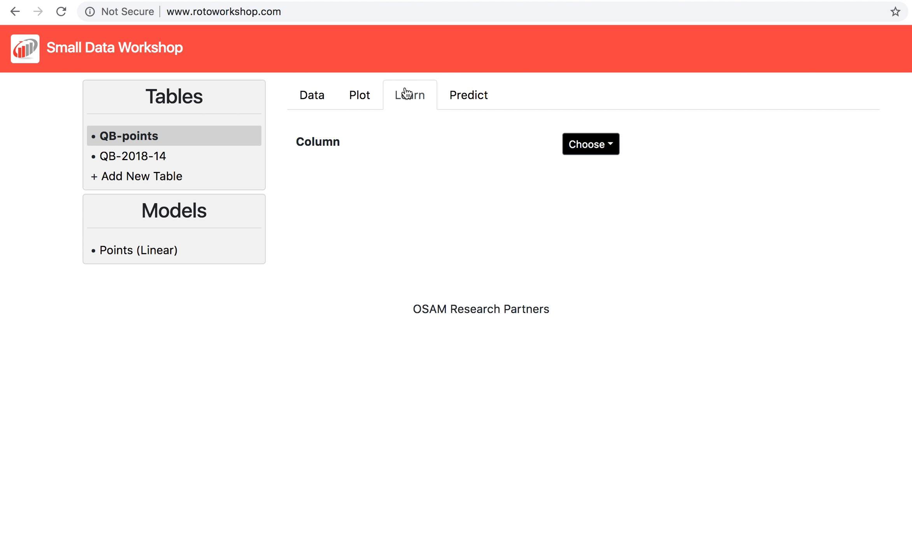
pyautogui.click(591, 152)
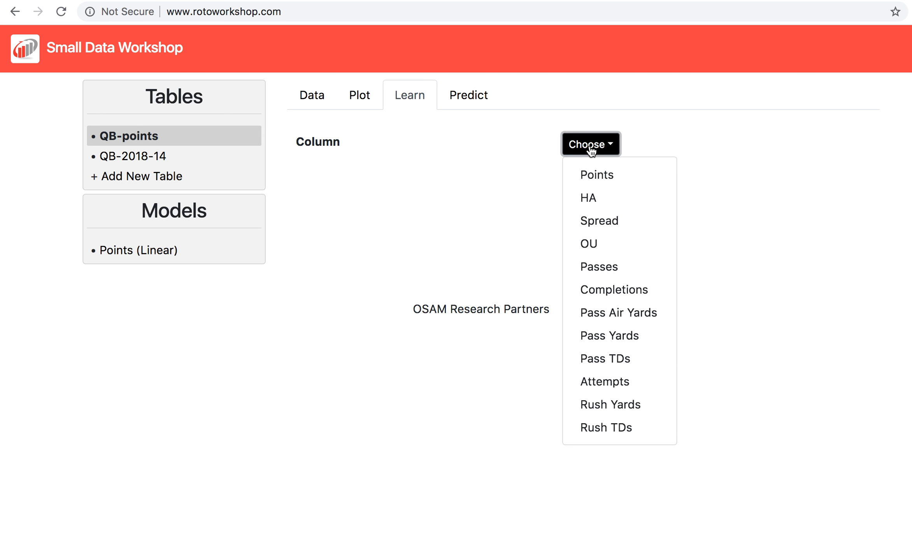
pyautogui.click(605, 175)
pyautogui.click(629, 182)
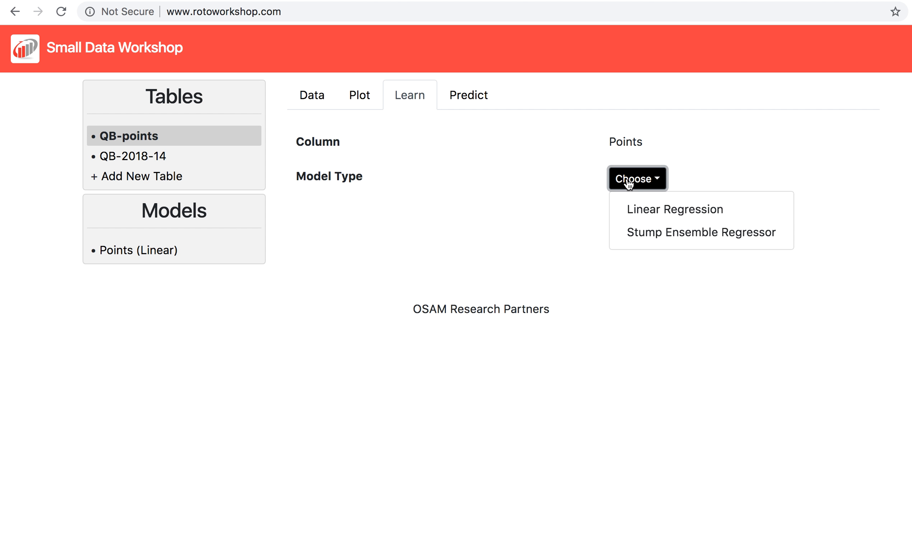
pyautogui.click(656, 234)
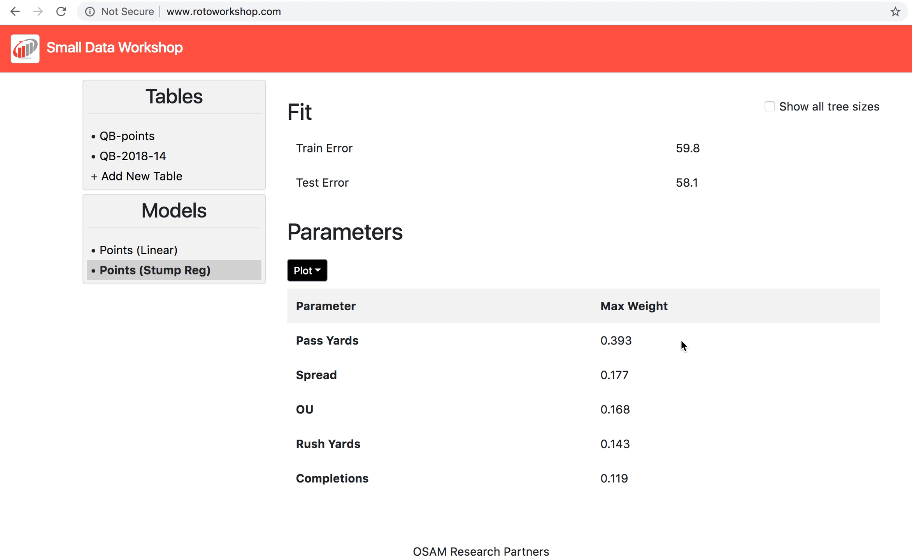
# Plot the stump model's Points against Pass Yards, inspect the steps along the curve, and remove the plot.
pyautogui.click(307, 270)
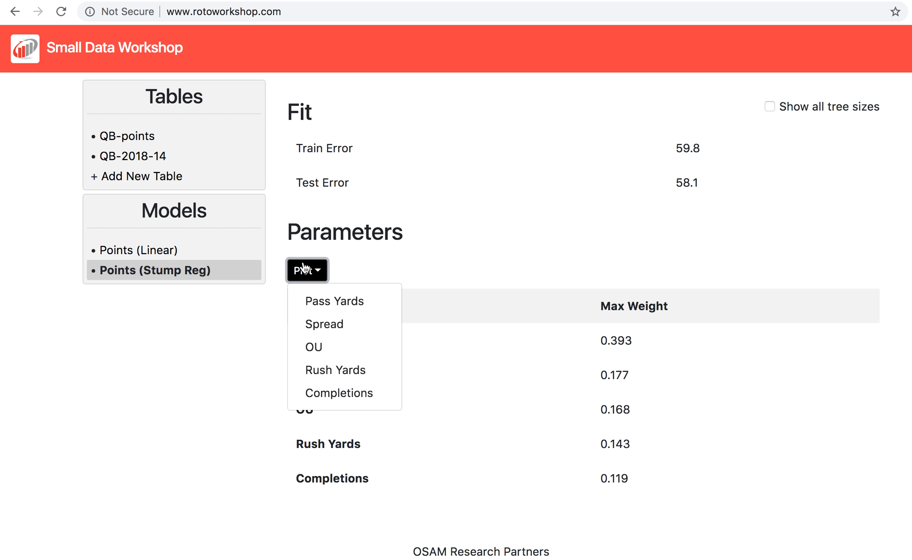
pyautogui.click(337, 303)
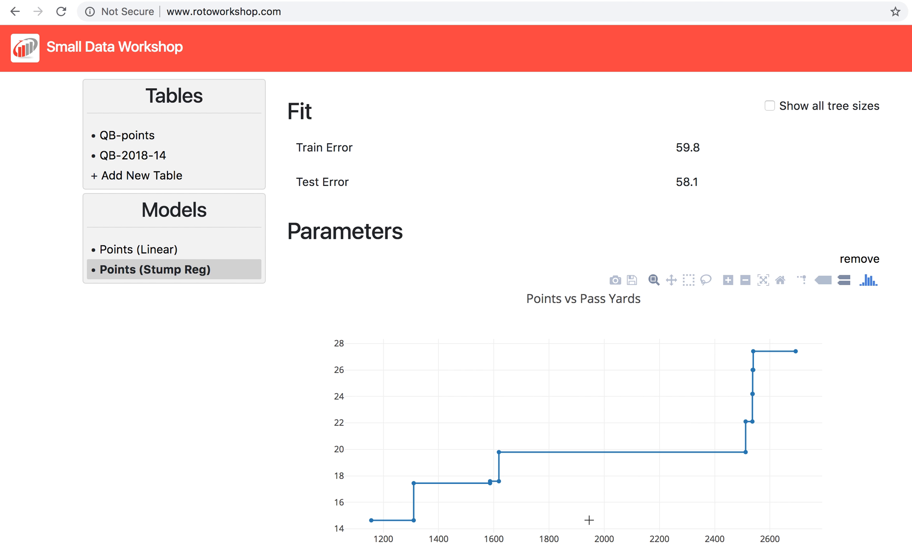
pyautogui.moveTo(436, 500)
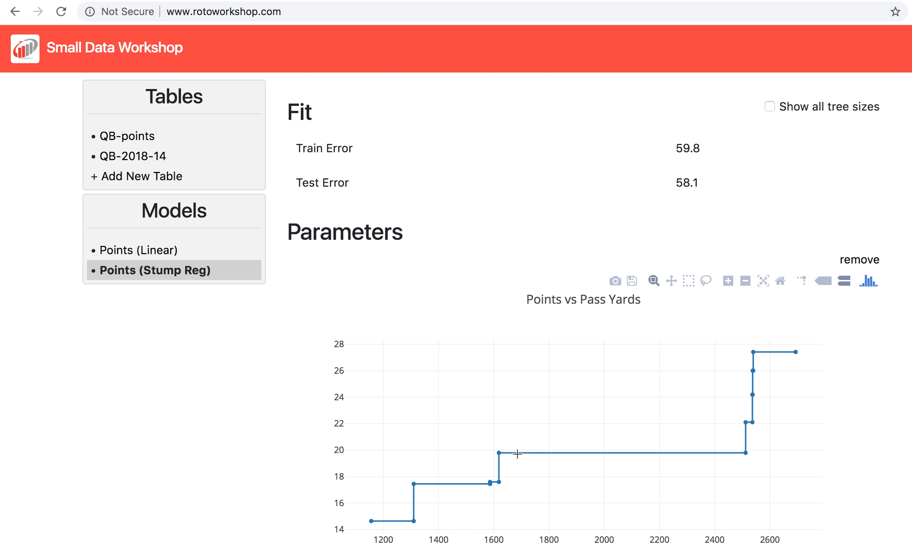
pyautogui.moveTo(498, 452)
pyautogui.moveTo(755, 447)
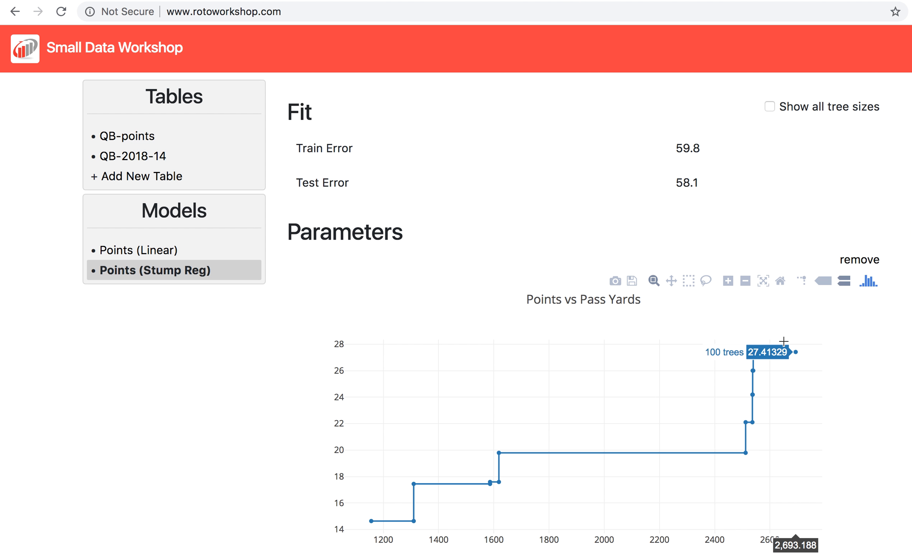
pyautogui.click(846, 261)
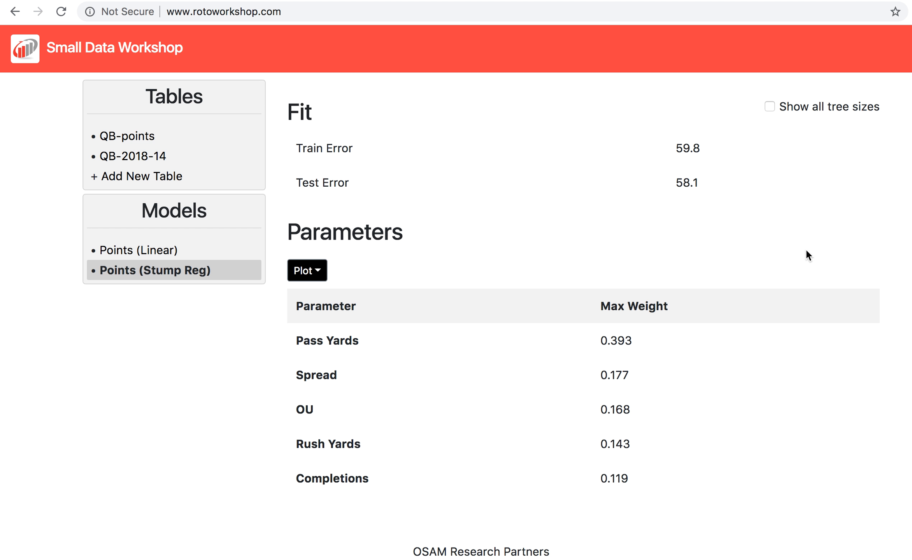
# Plot the stump model's Points against Spread, inspect the predicted points at each step of the curve, and remove the plot.
pyautogui.click(316, 270)
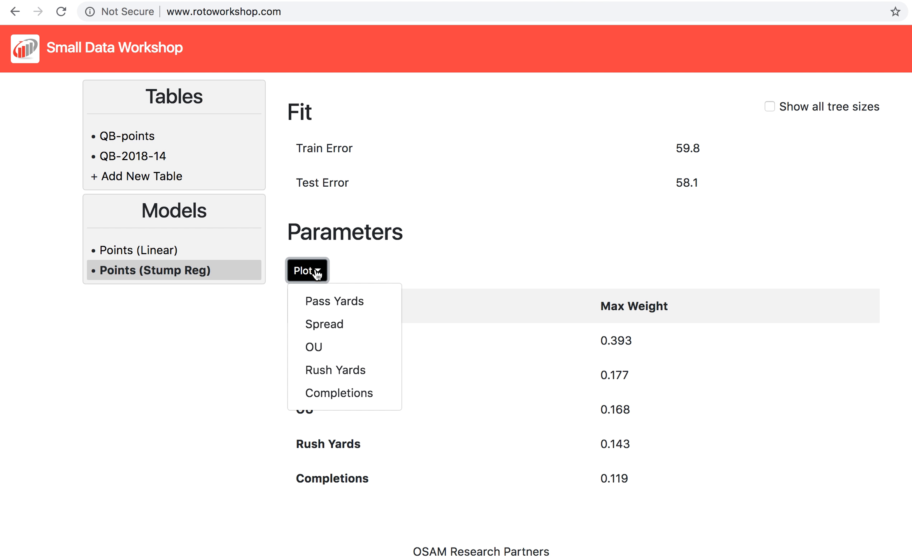
pyautogui.click(321, 328)
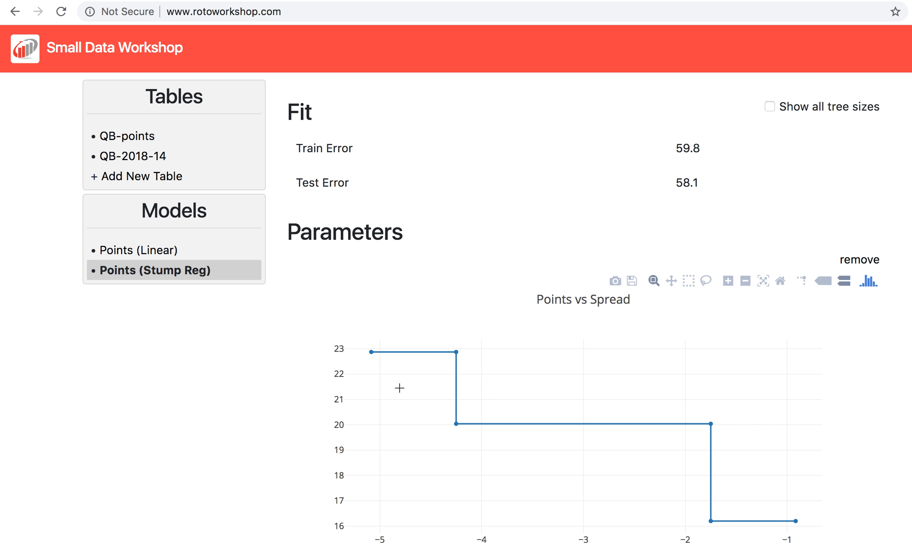
pyautogui.moveTo(454, 424)
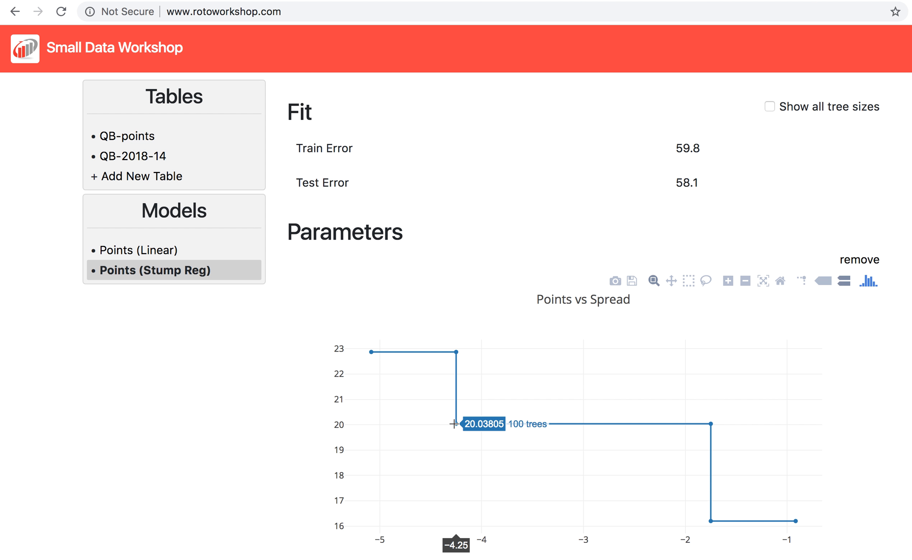
pyautogui.moveTo(380, 453)
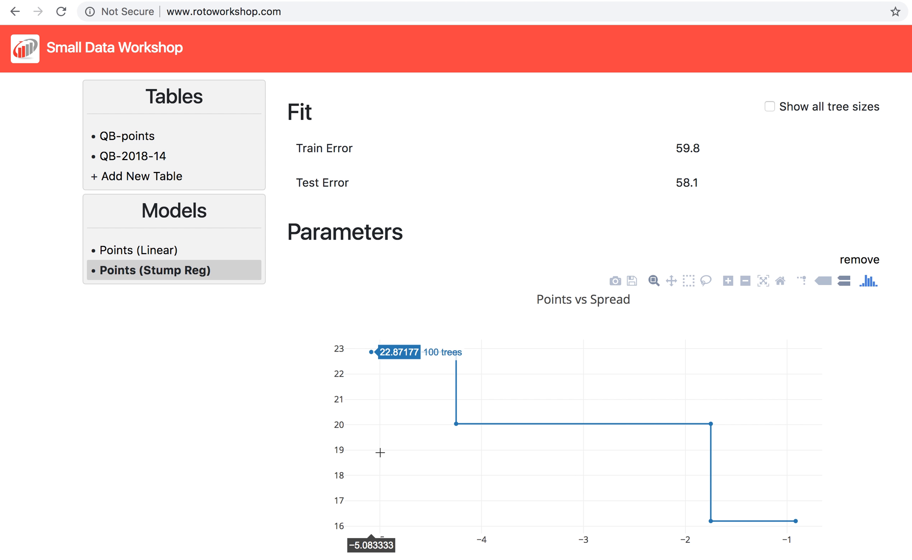
pyautogui.moveTo(448, 383)
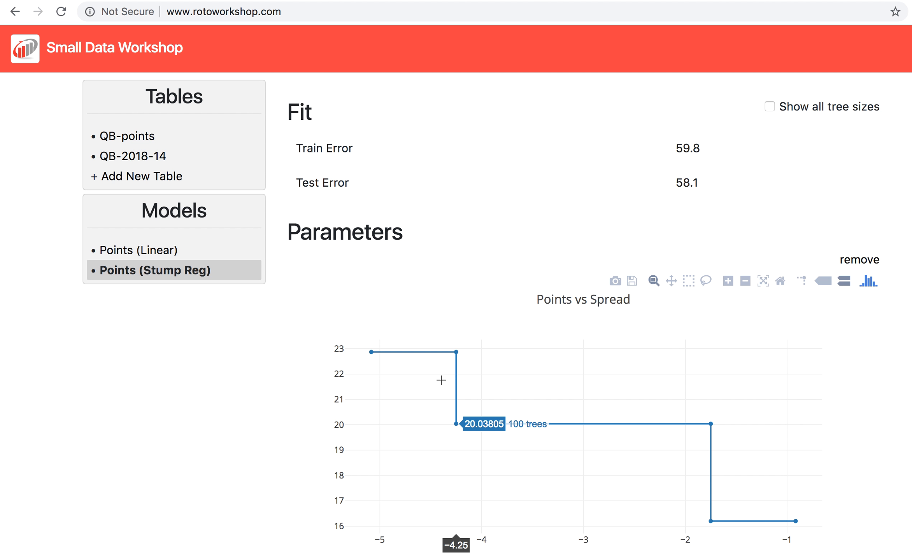
pyautogui.moveTo(375, 391)
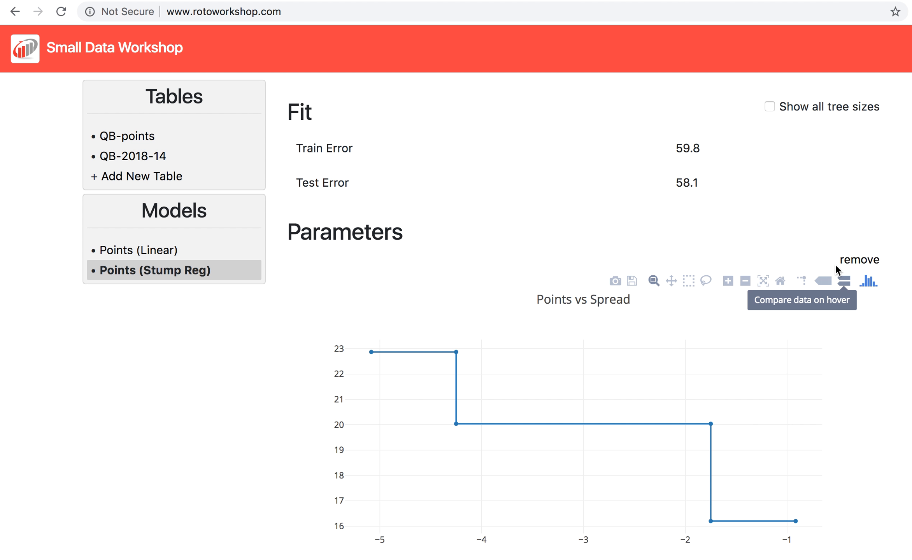
pyautogui.click(857, 260)
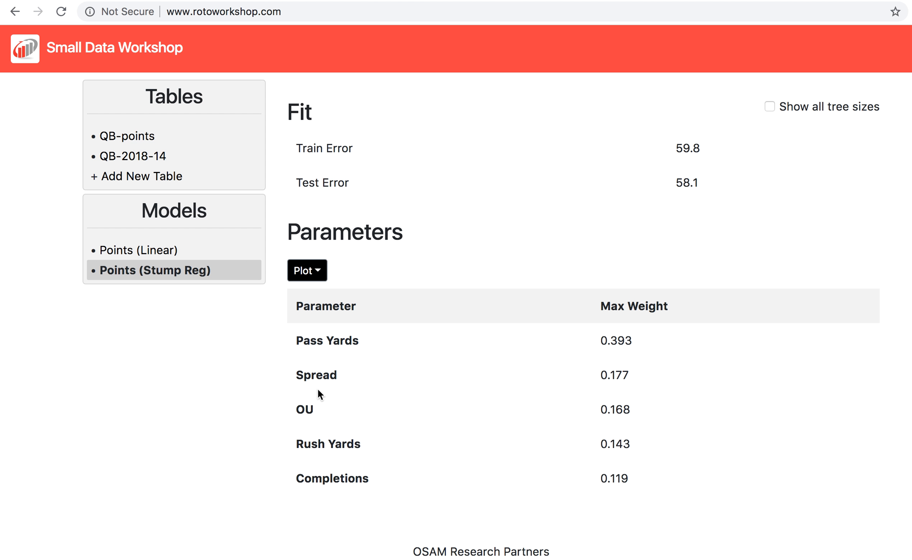
# Plot the stump model's Points against OU, examine where the curve steps, and remove the plot.
pyautogui.click(314, 270)
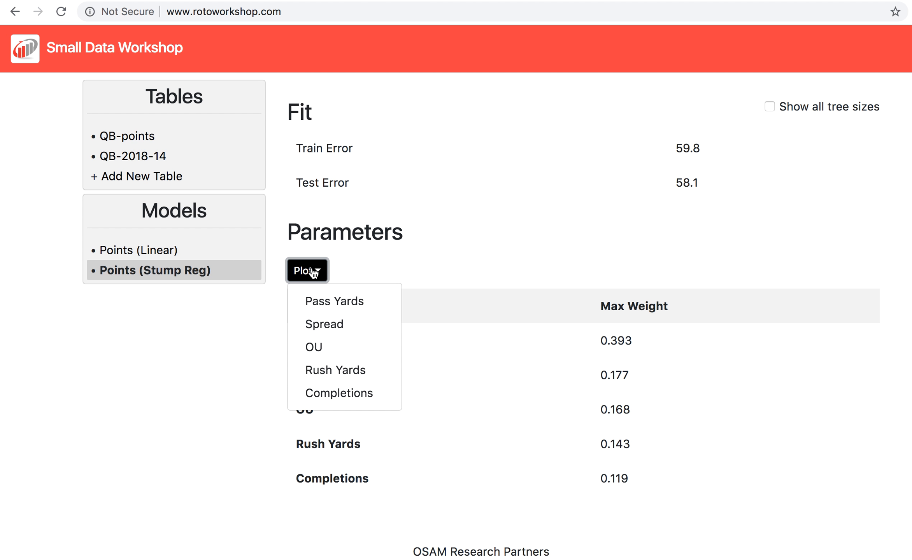
pyautogui.click(333, 350)
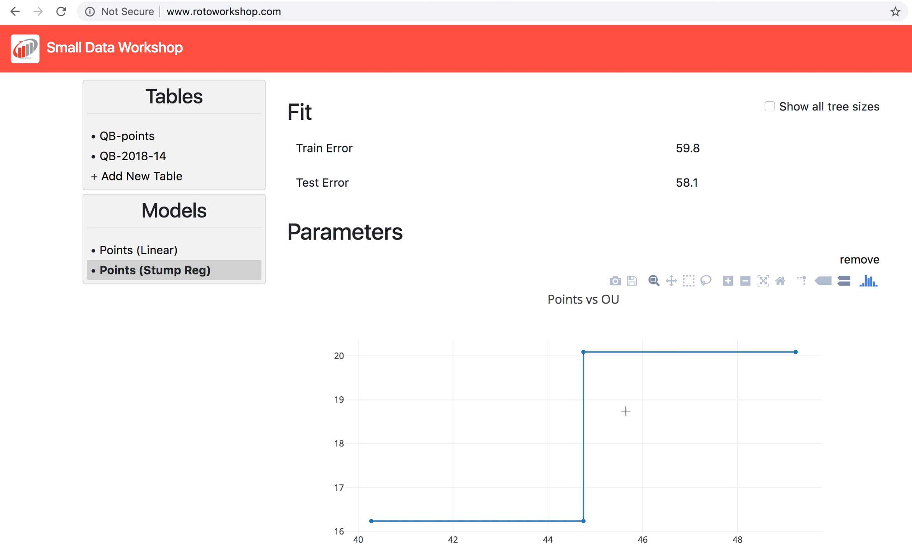
pyautogui.moveTo(577, 410)
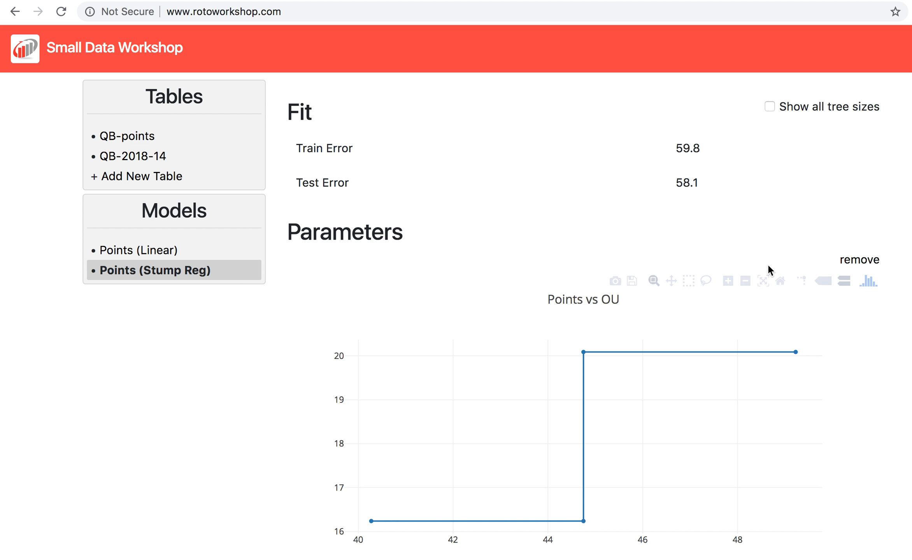
pyautogui.click(858, 259)
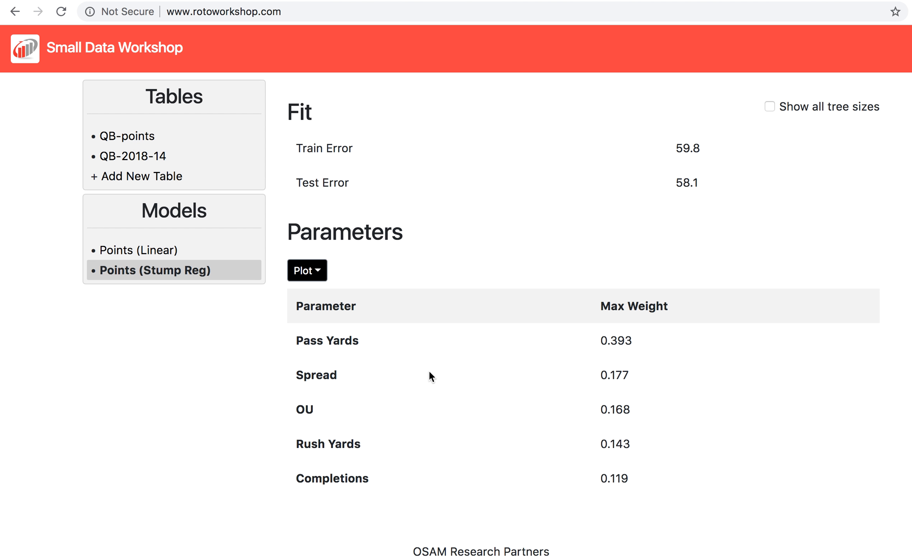
# Plot the stump model's Points against Rush Yards, view the curve, and remove the plot.
pyautogui.click(320, 274)
pyautogui.click(337, 369)
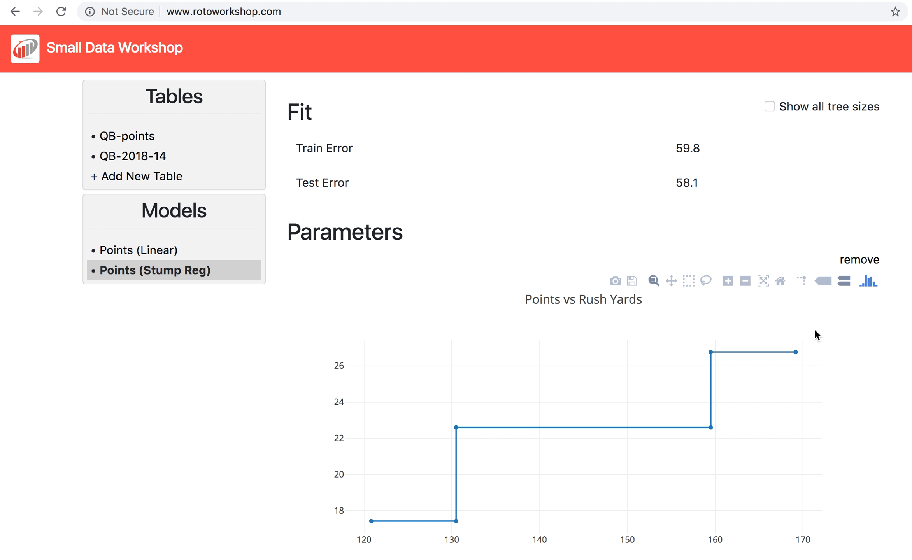
pyautogui.click(864, 261)
# Plot the stump model's Points against Completions, examine the threshold in the curve, and remove the plot.
pyautogui.click(308, 270)
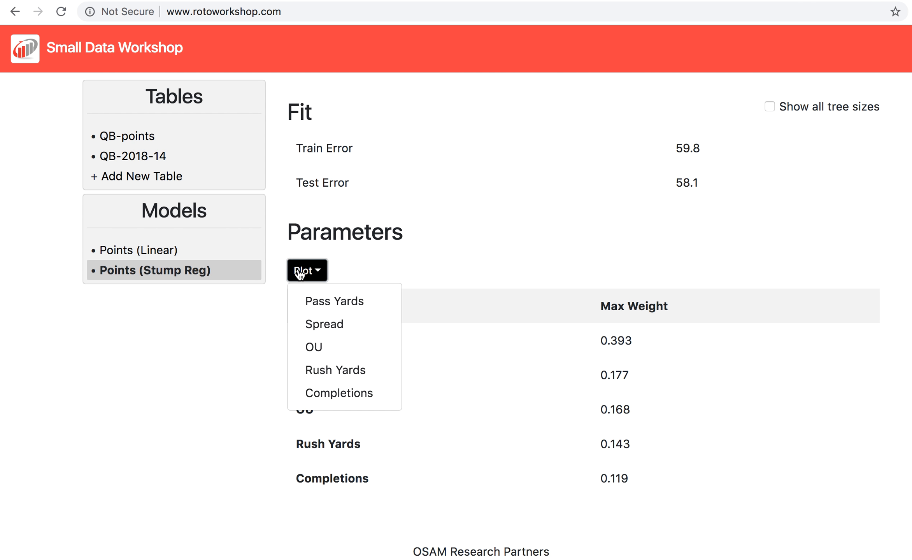
pyautogui.click(336, 393)
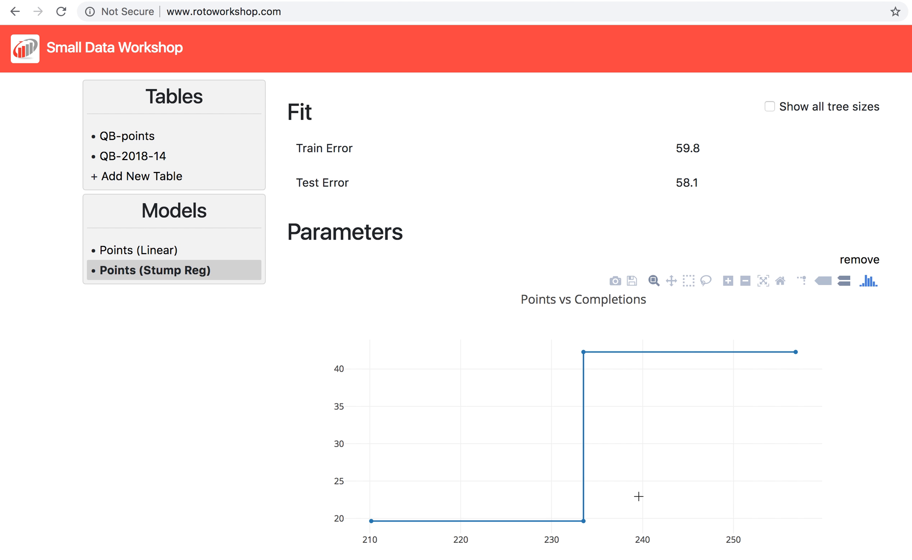
pyautogui.moveTo(582, 413)
pyautogui.click(860, 259)
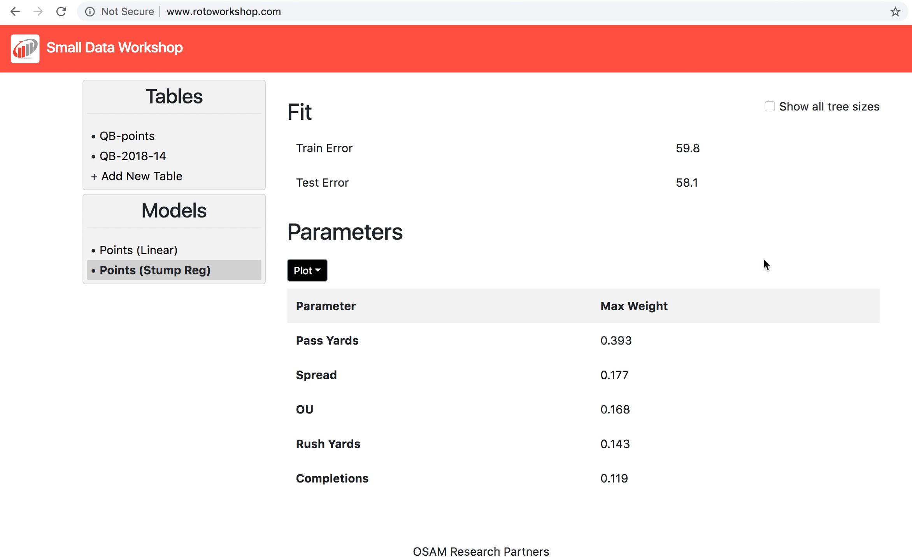
# Generate predictions for the QB-2018-14 table with the Points (Stump Reg) model and sort them by Points from highest to lowest.
pyautogui.click(147, 157)
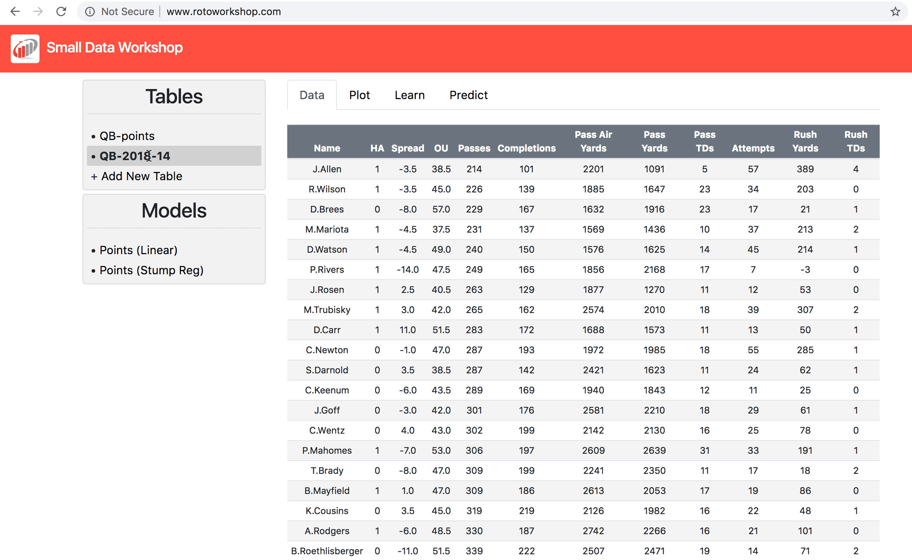
pyautogui.click(480, 103)
pyautogui.click(560, 141)
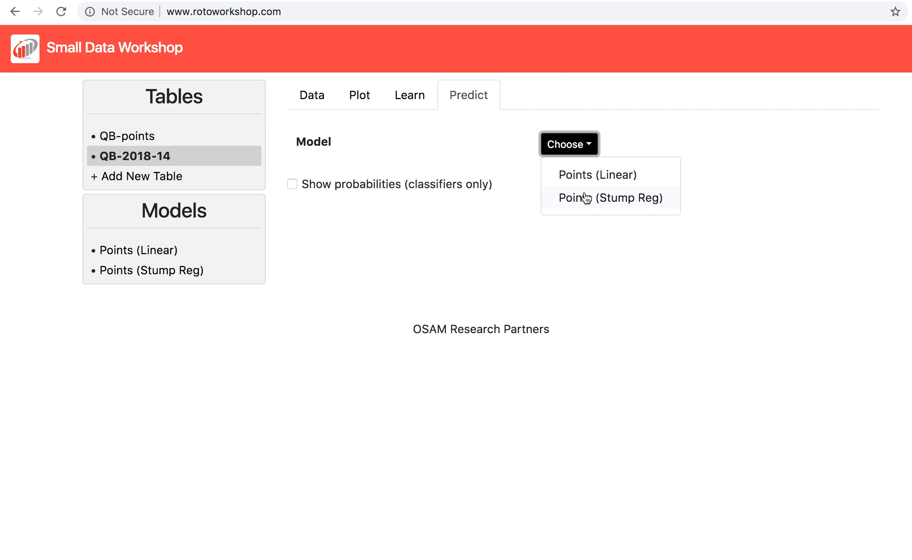
pyautogui.click(585, 206)
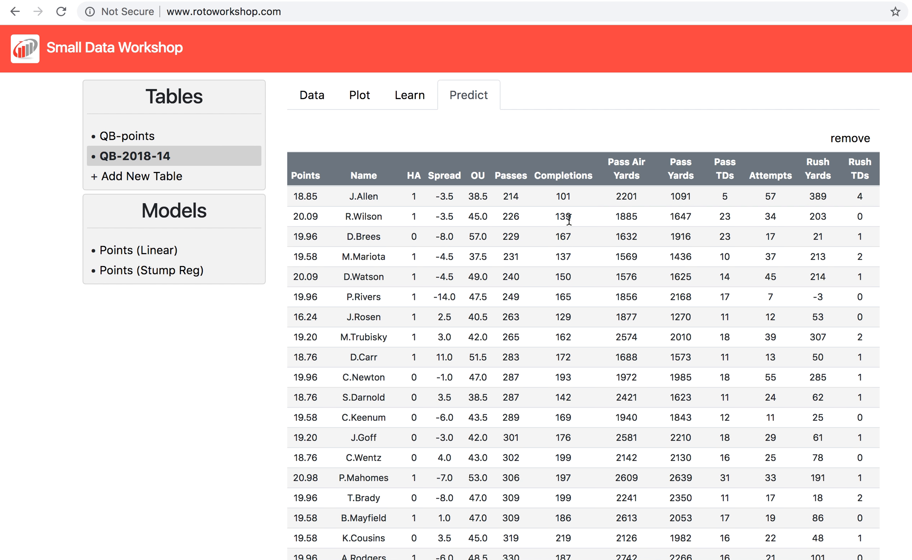
pyautogui.click(305, 177)
pyautogui.click(306, 177)
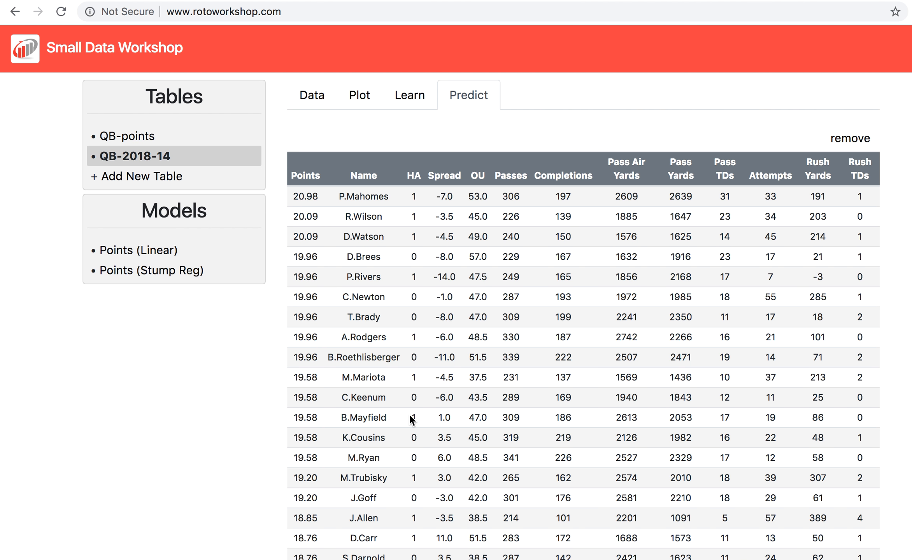
# Review the ranked stump model predictions, comparing the predicted points across the quarterbacks.
pyautogui.scroll(-1, 411, 414)
pyautogui.scroll(1, 409, 415)
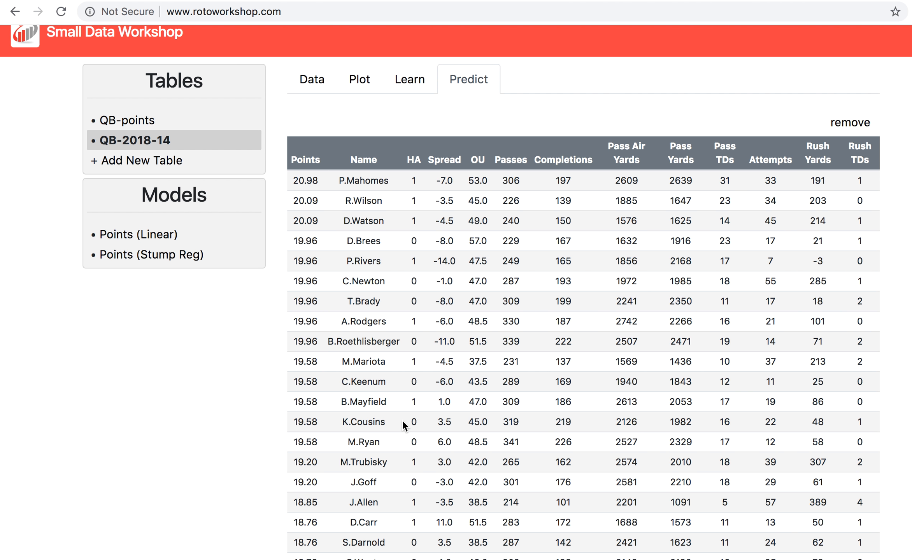
pyautogui.scroll(1, 402, 419)
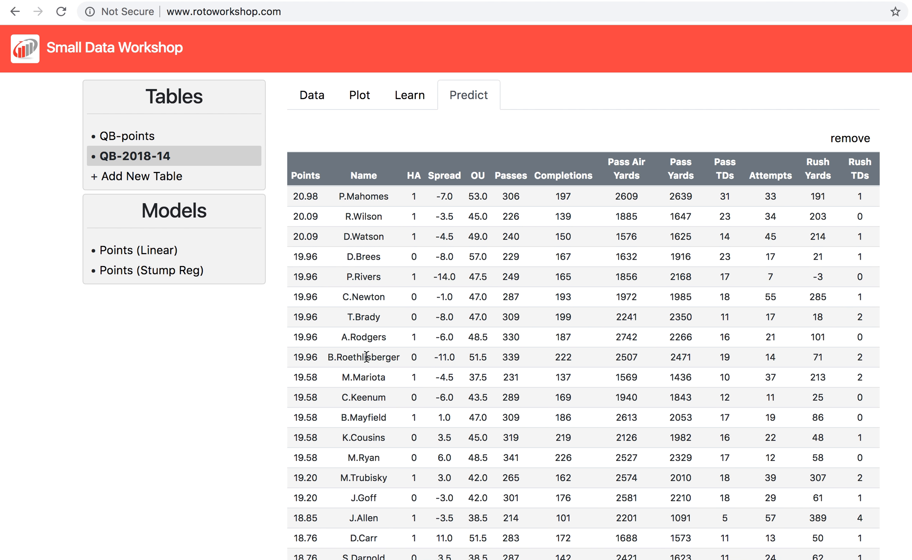
pyautogui.scroll(-1, 404, 466)
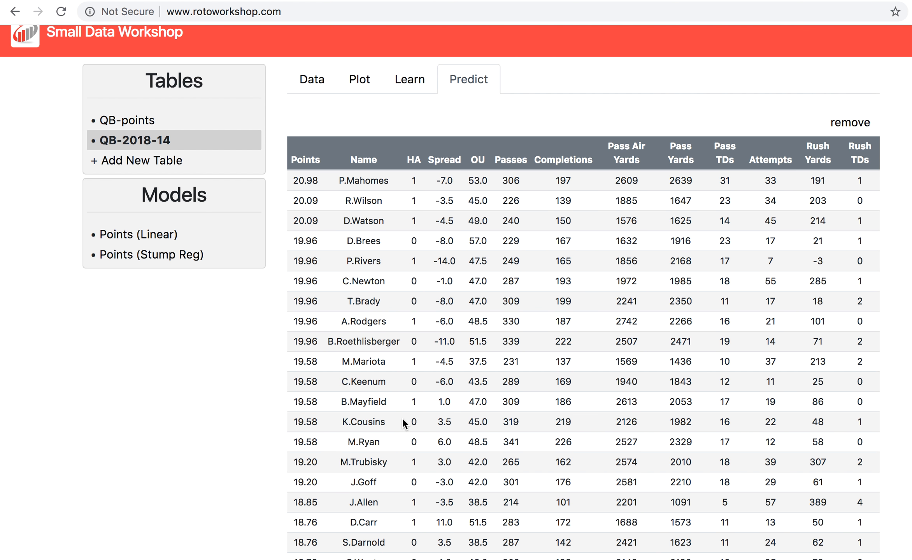
pyautogui.scroll(1, 403, 420)
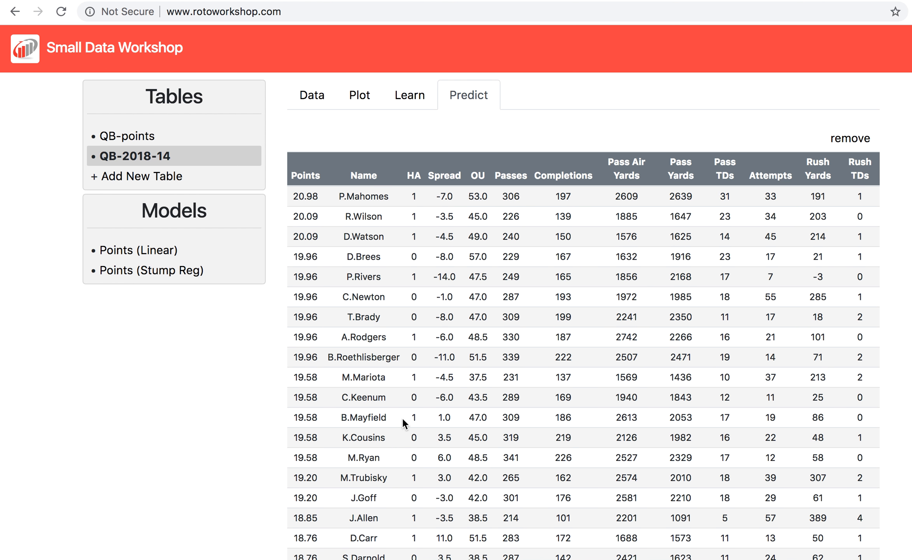
pyautogui.scroll(-1, 402, 417)
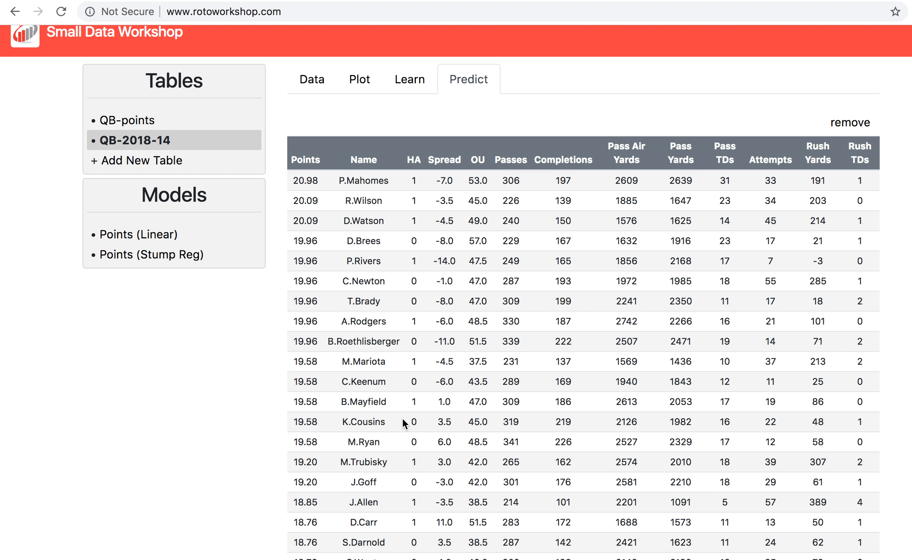
pyautogui.scroll(1, 401, 422)
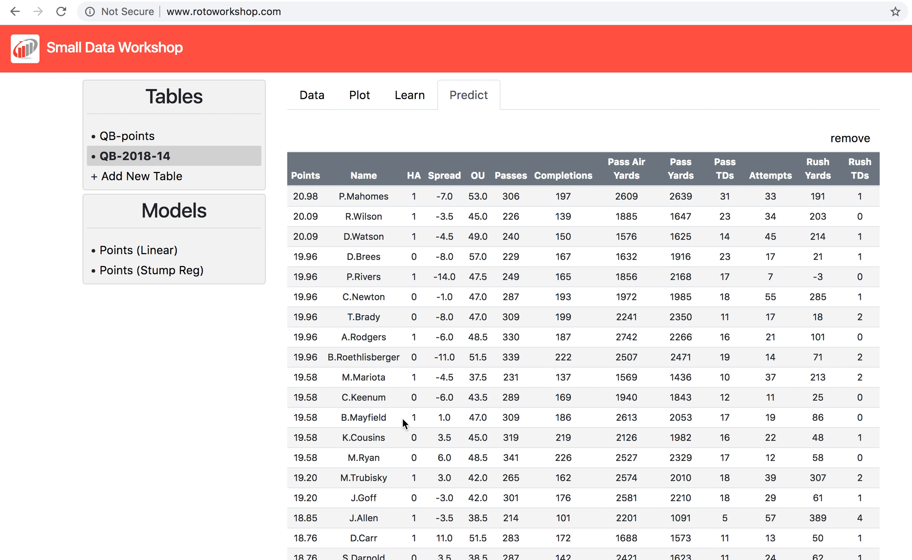